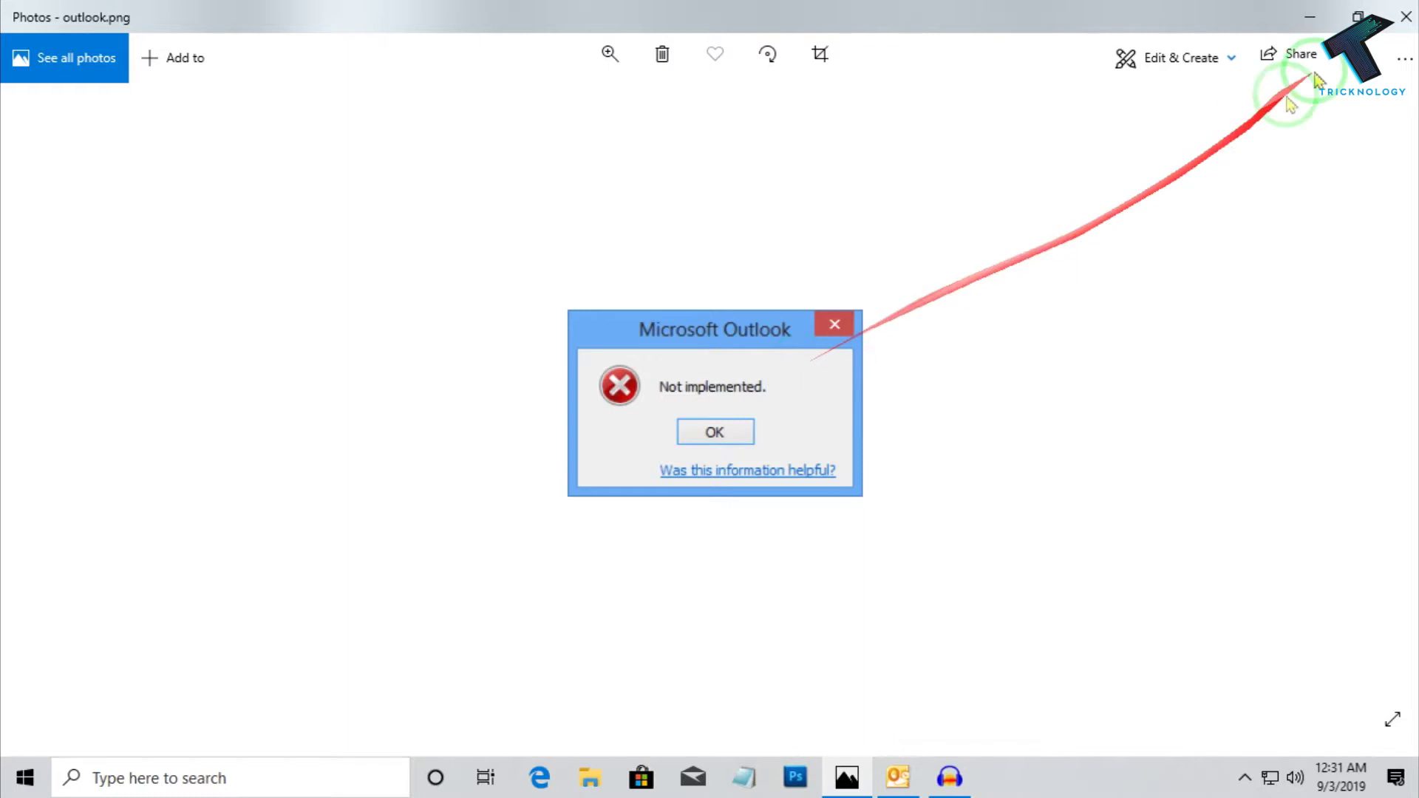
- Close the Photos window showing outlook.png, the Outlook 'Not implemented' error screenshot
{"action": "left_click", "coordinate": [1407, 17]}
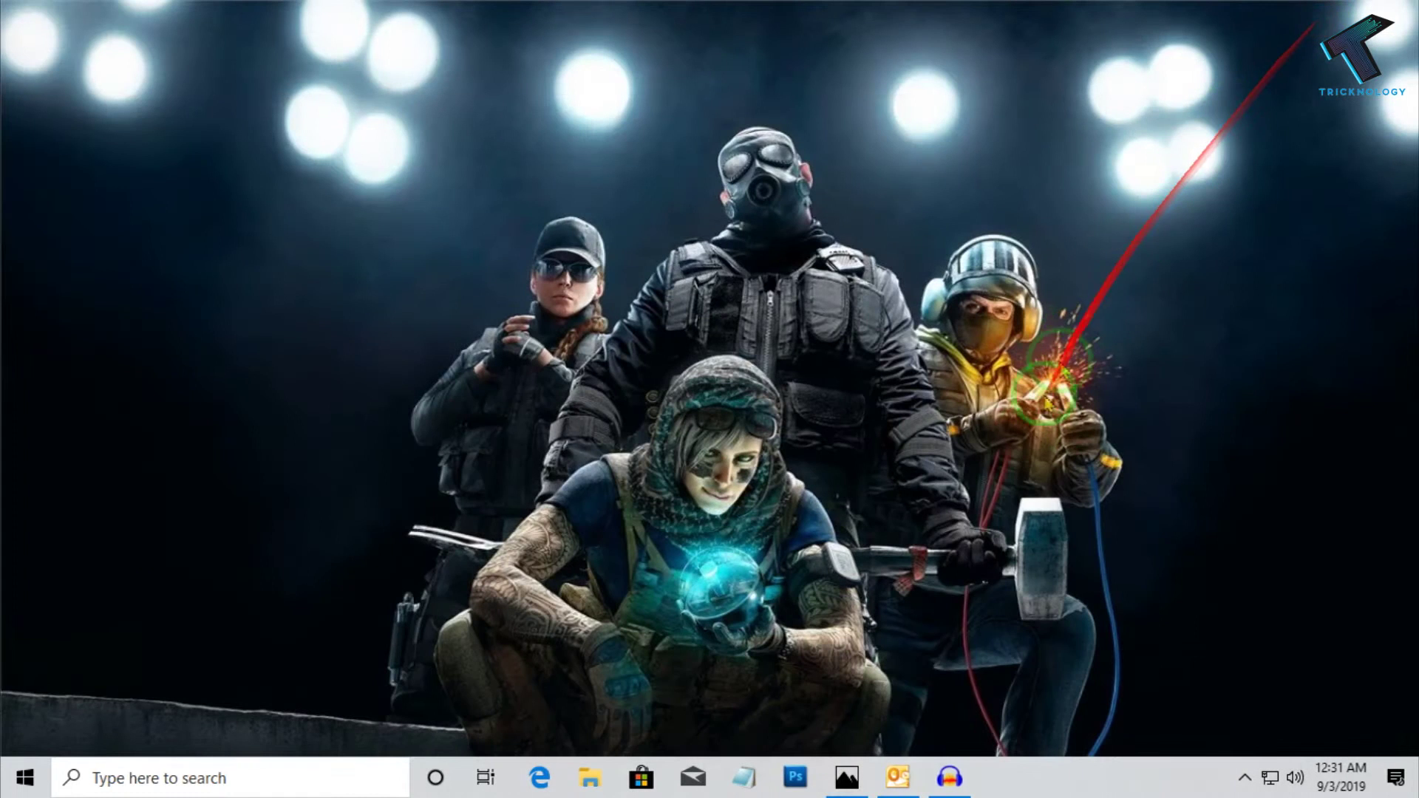
- Close the running Outlook window from its taskbar menu
{"action": "right_click", "coordinate": [897, 778]}
{"action": "left_click", "coordinate": [901, 736]}
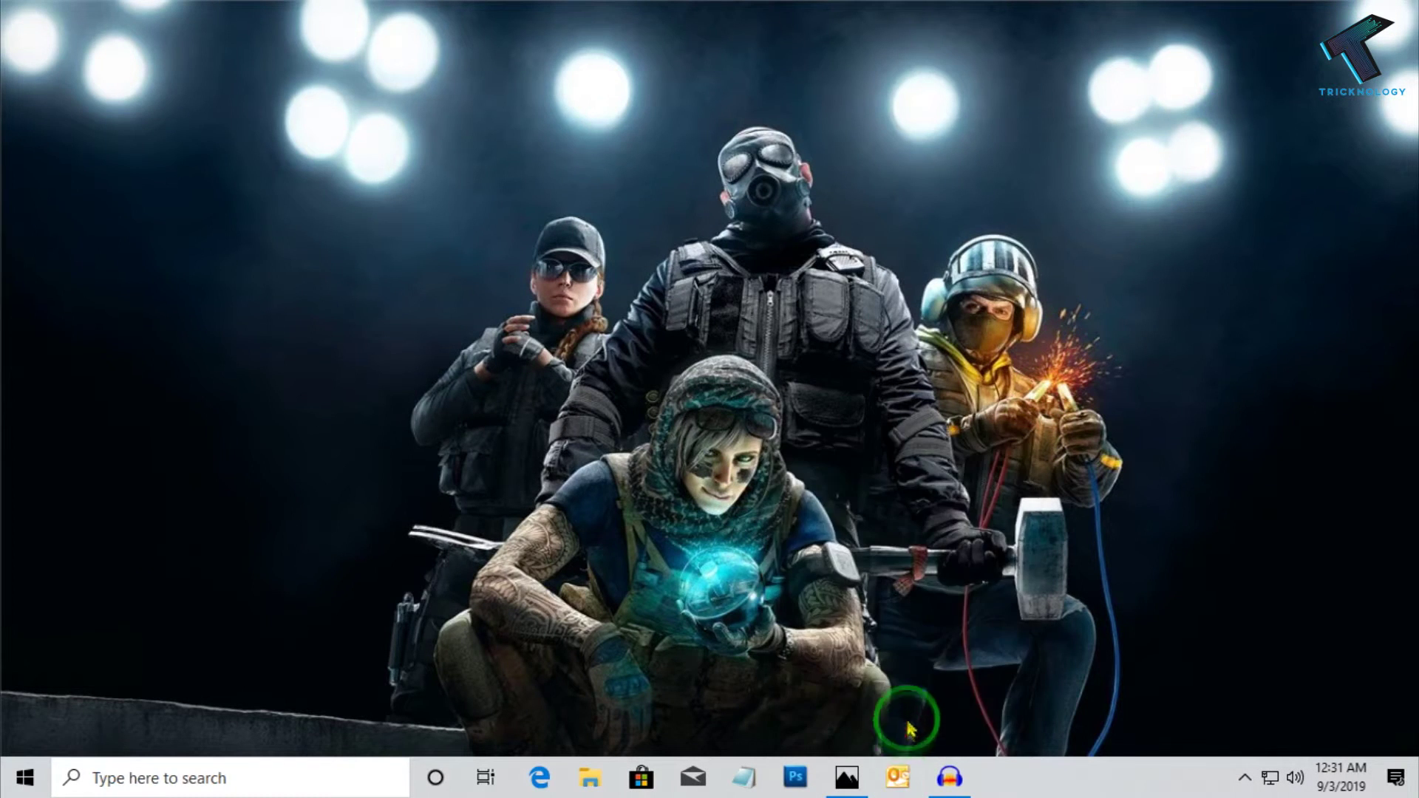
- Find and launch Control Panel through a Start menu search
{"action": "left_click", "coordinate": [24, 777]}
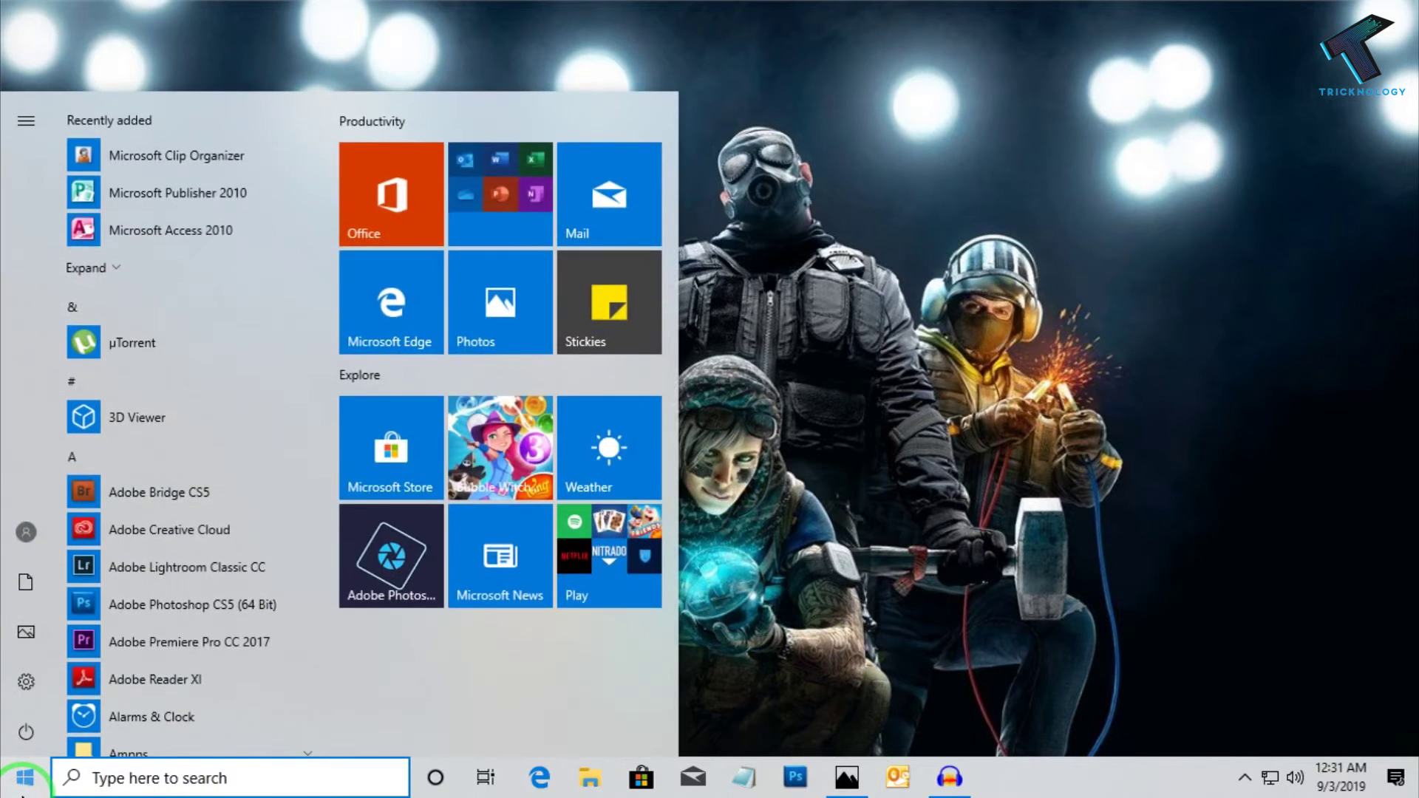
{"action": "type", "text": "control p"}
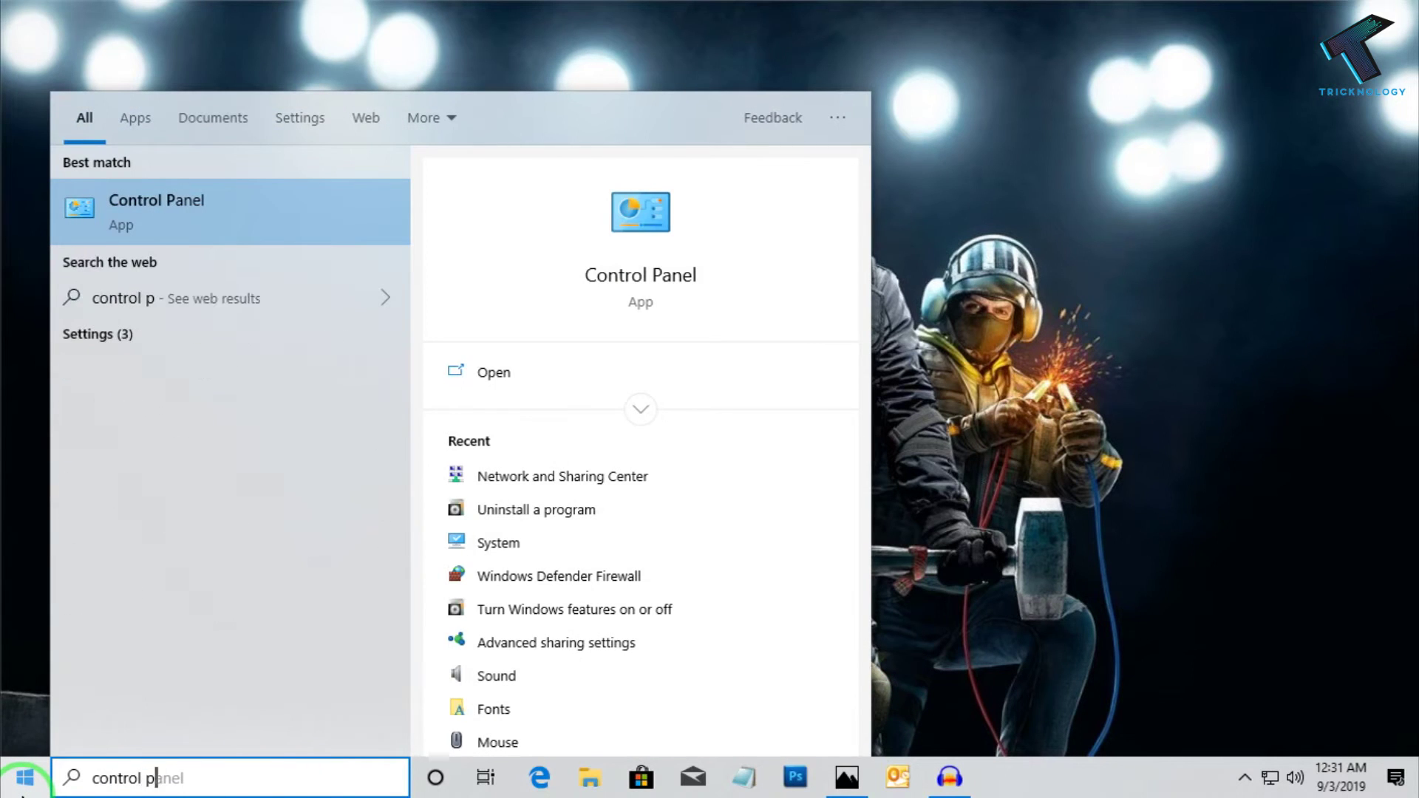
{"action": "type", "text": "anel"}
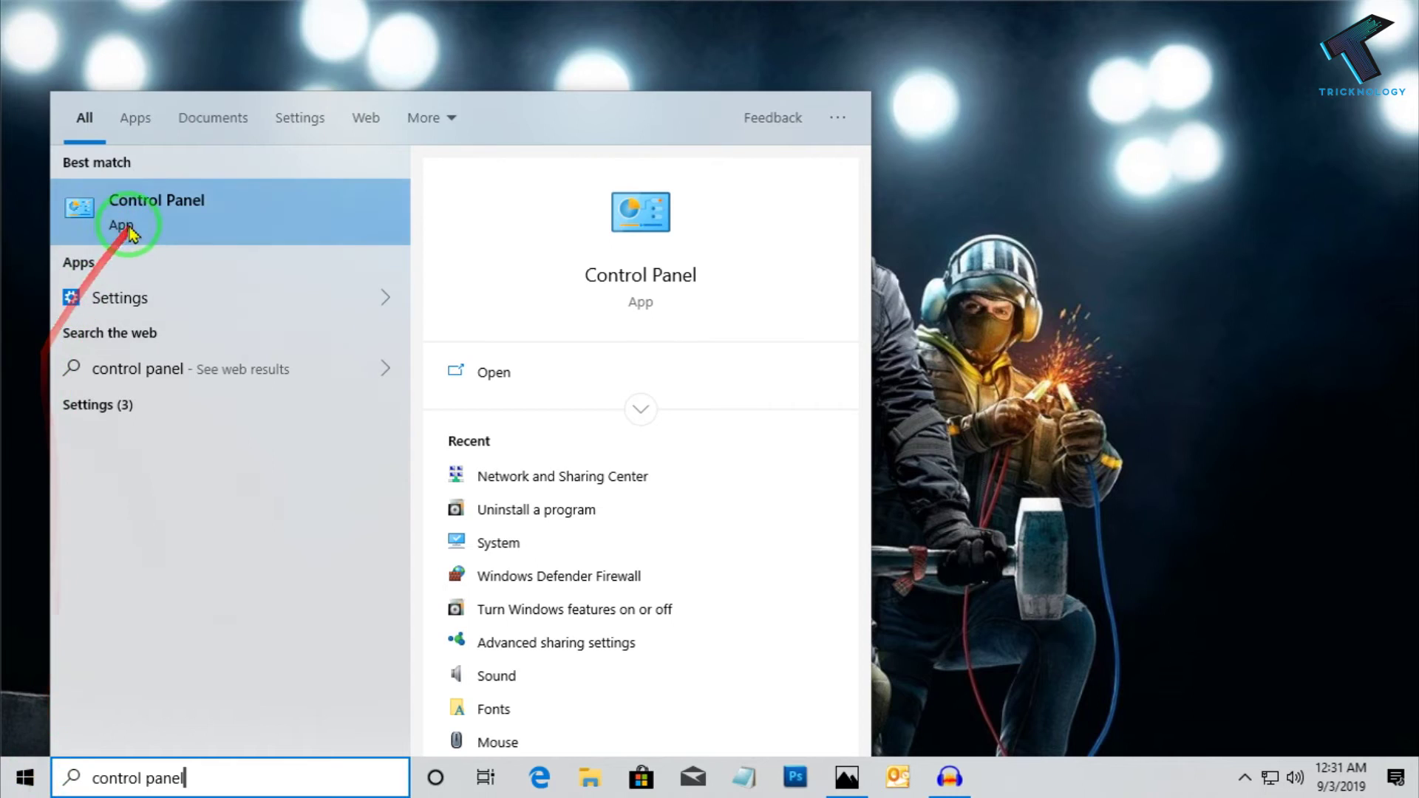
{"action": "left_click", "coordinate": [133, 205]}
- Maximize Control Panel and keep View by set to Category
{"action": "double_click", "coordinate": [622, 178]}
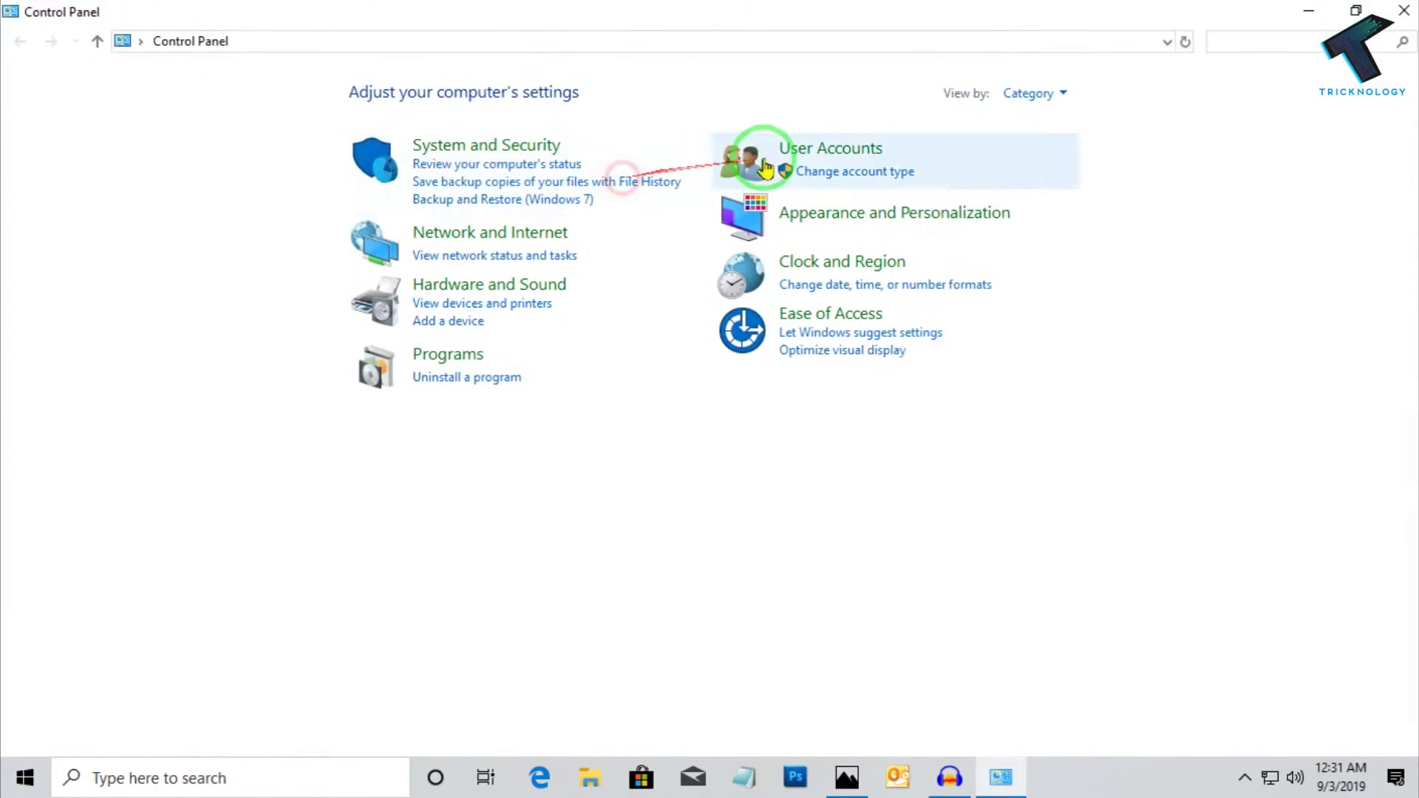
{"action": "left_click", "coordinate": [1033, 94]}
{"action": "left_click", "coordinate": [1109, 122]}
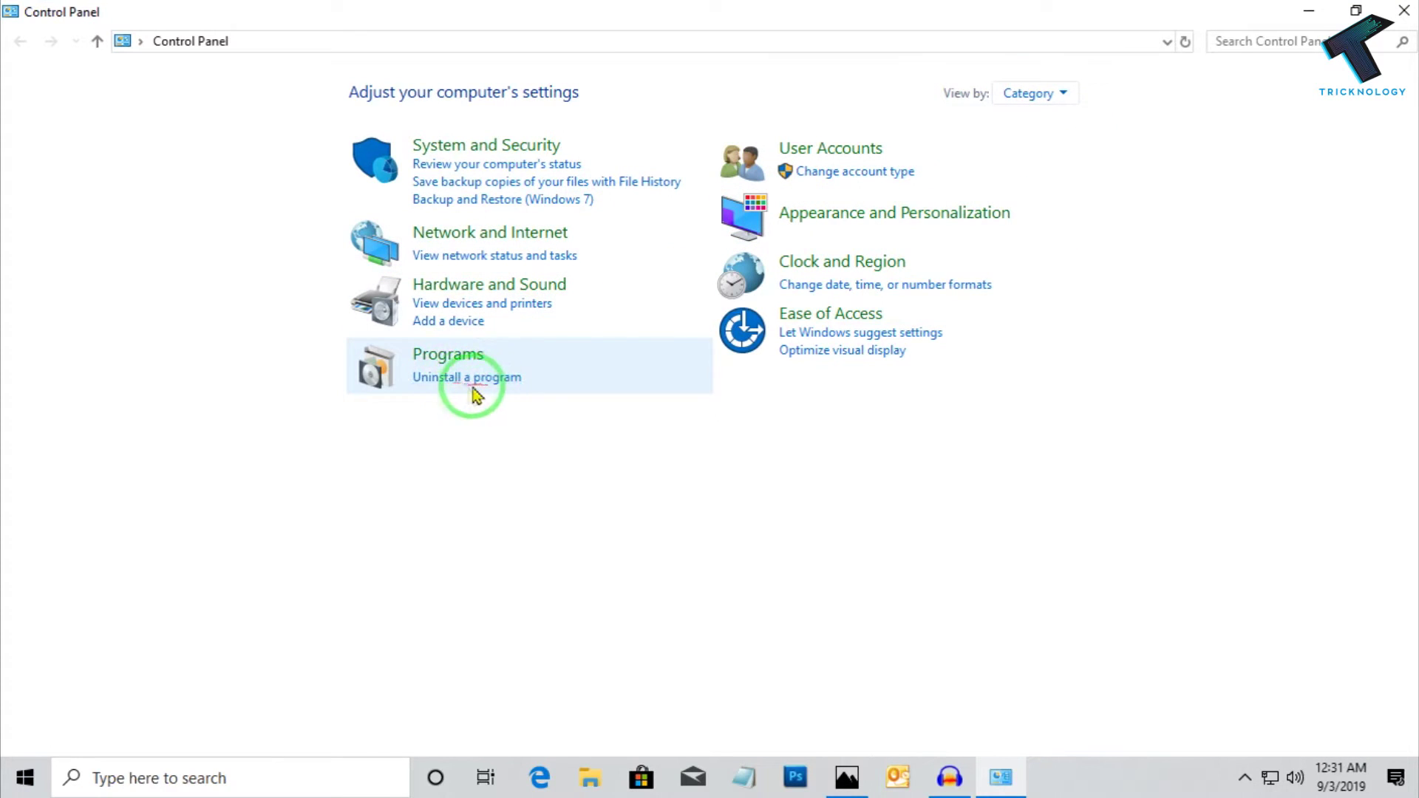
- Open Programs and Features and choose Change for Microsoft Office Professional Plus 2010
{"action": "left_click", "coordinate": [504, 382]}
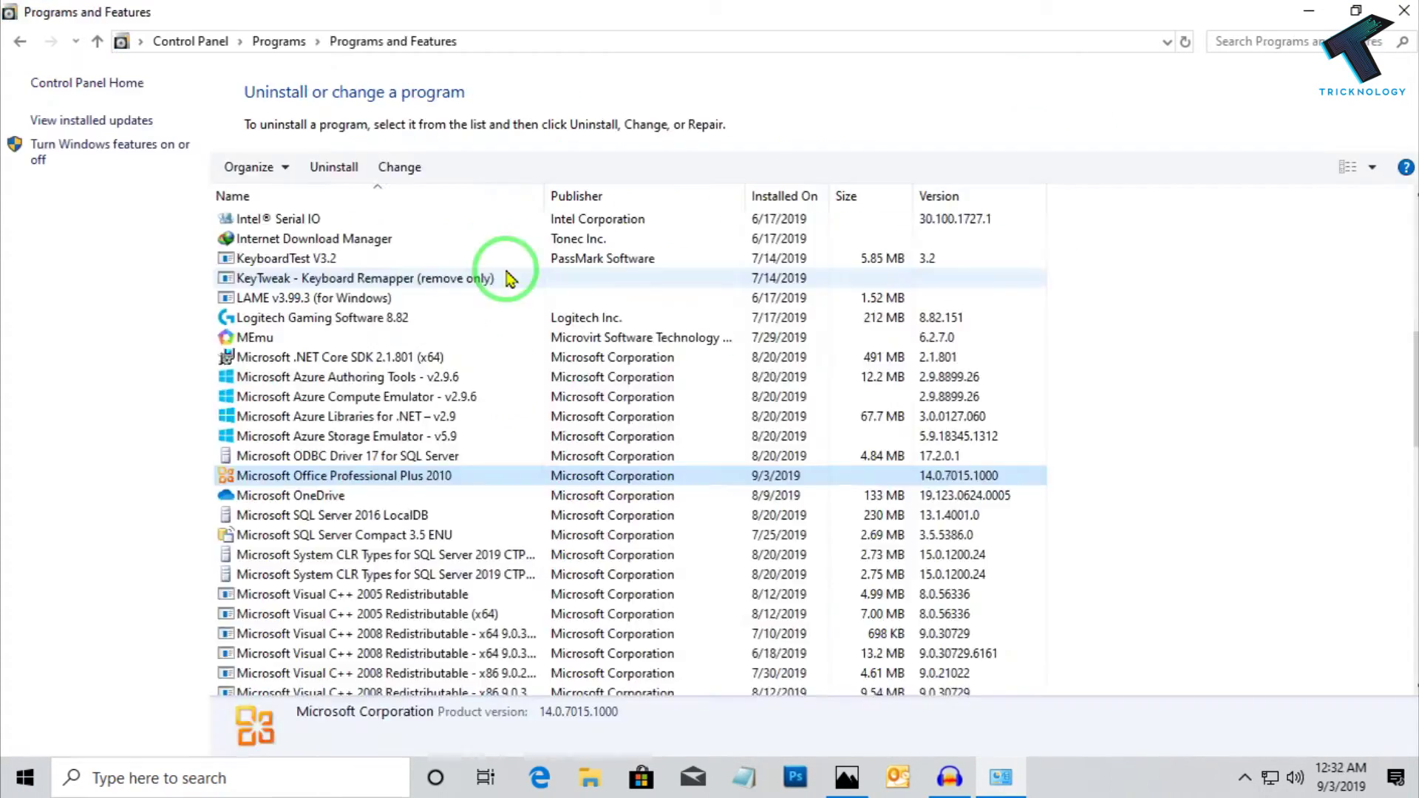
{"action": "scroll", "coordinate": [507, 275], "scroll_direction": "down", "scroll_amount": 1}
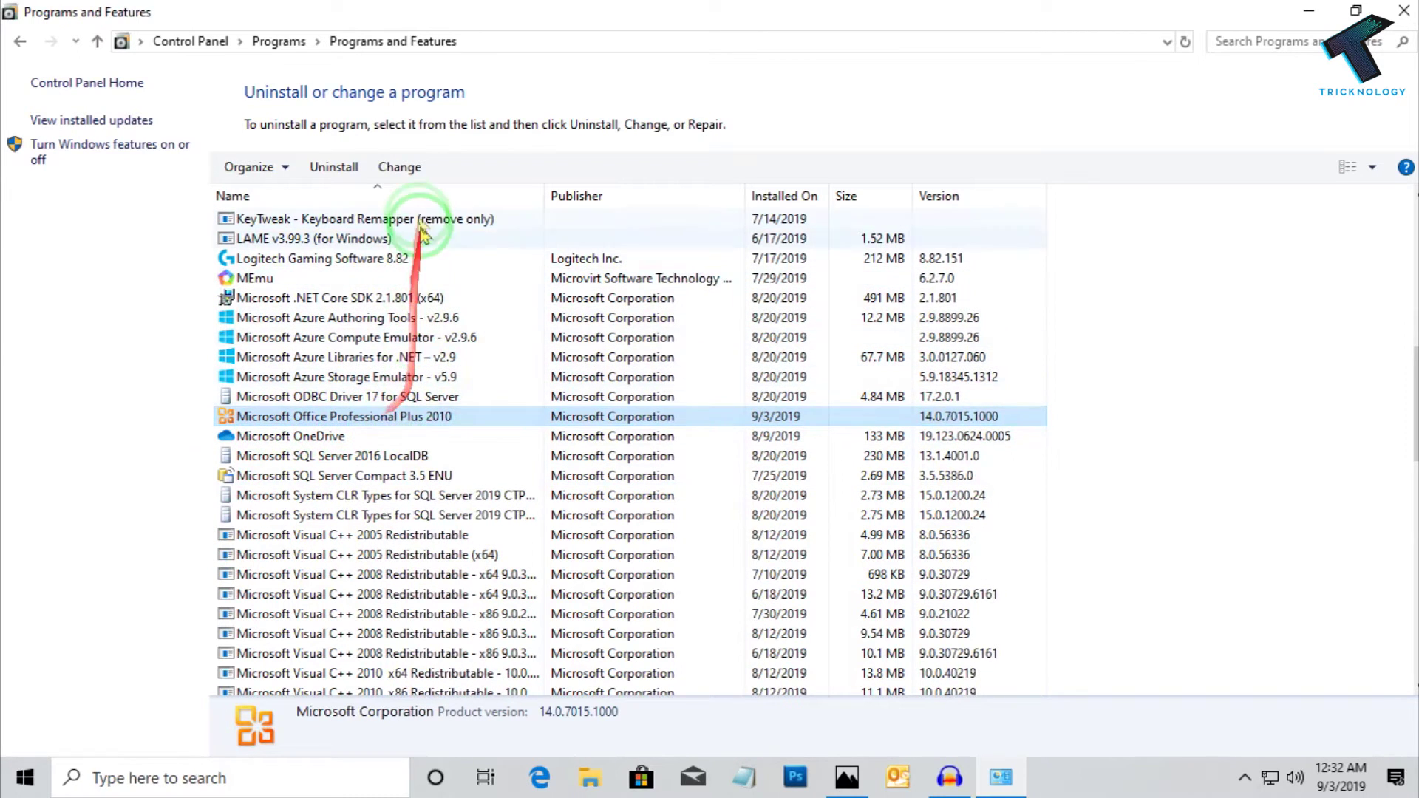
{"action": "left_click", "coordinate": [399, 166]}
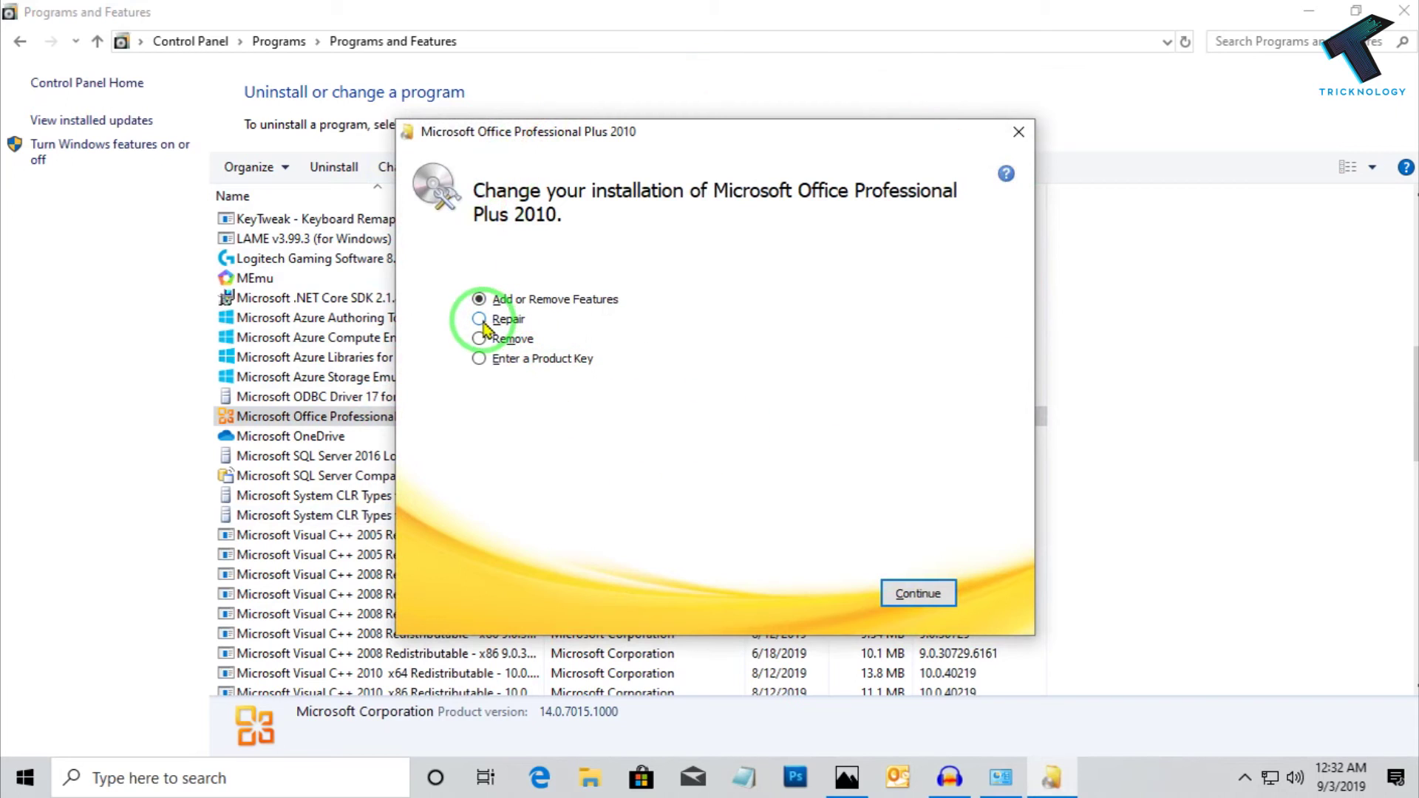
- Select Repair in Microsoft Office Setup and run it until the reboot prompt appears
{"action": "left_click", "coordinate": [918, 592]}
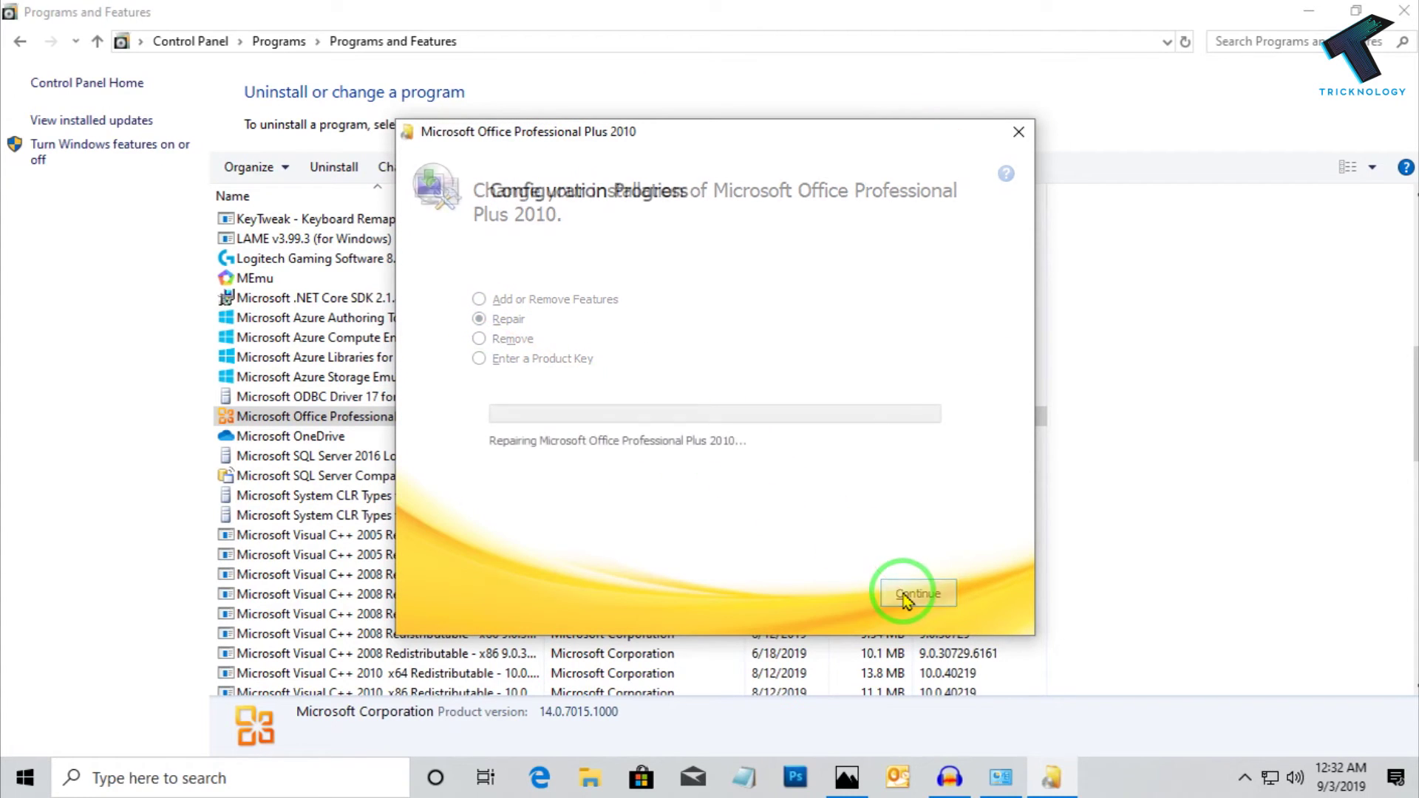